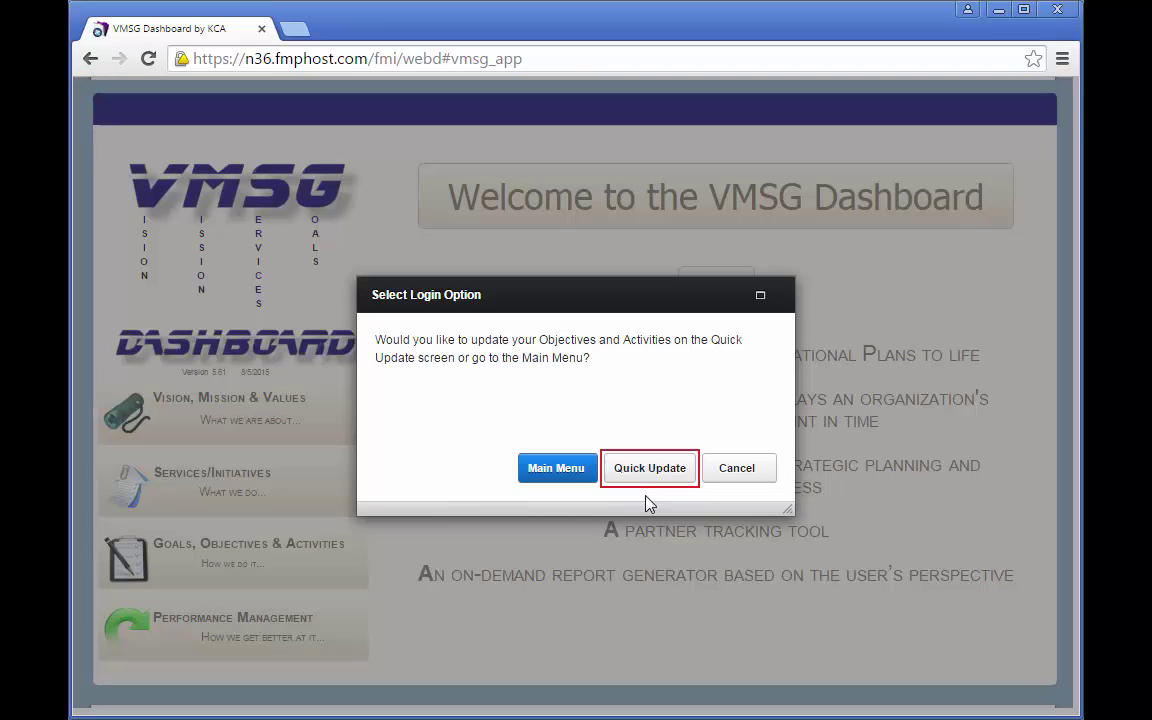
- Choose Quick Update at login to reach the activity 'Identify gaps in the public health system'
left_click(652, 470)
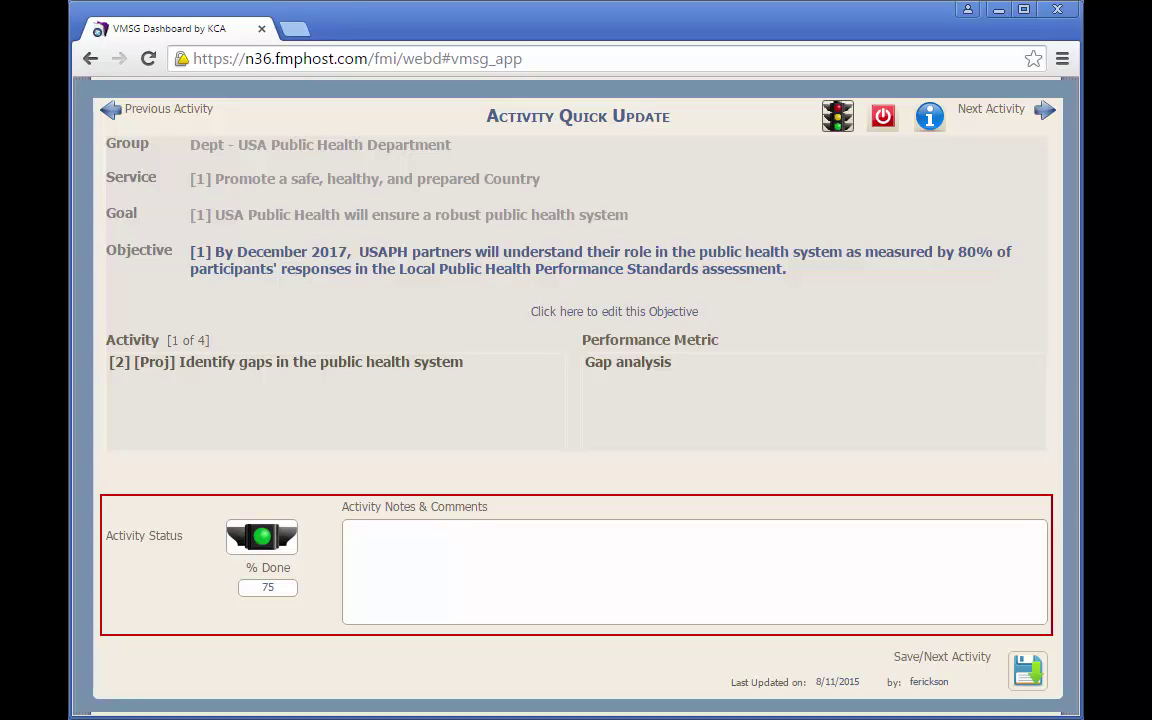
- Set activity 1 to 100% complete, note 'Activity completed', and save to activity 2
left_click(260, 540)
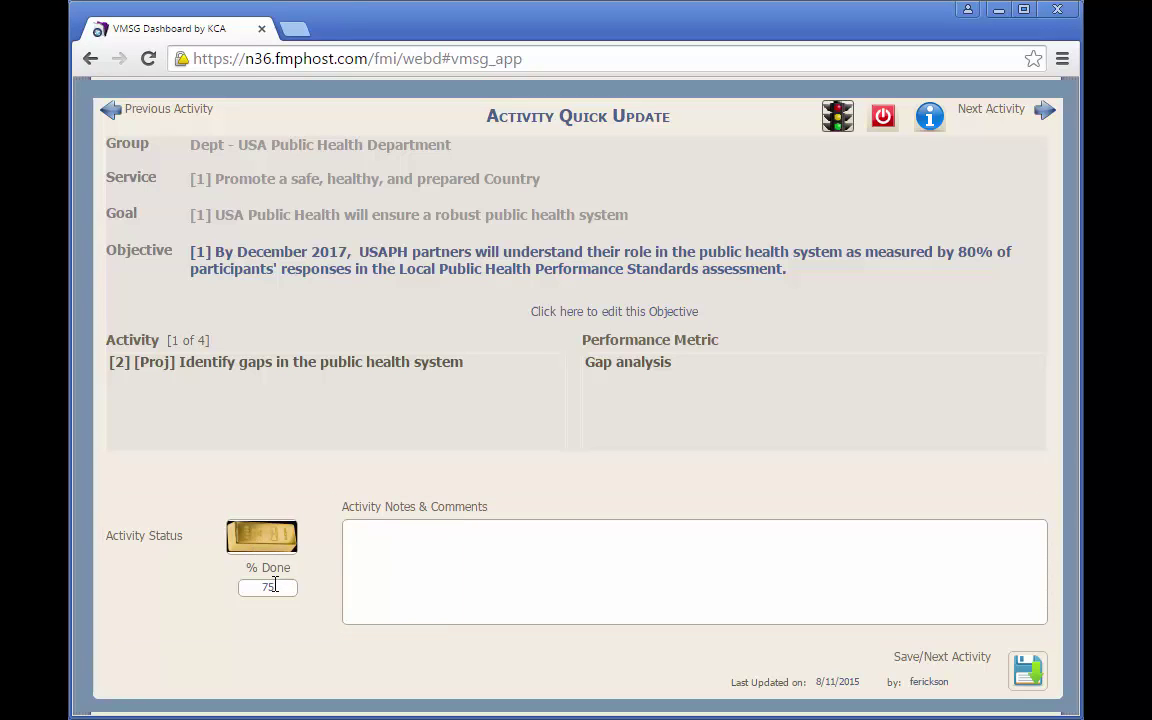
left_click(417, 549)
type("Activity")
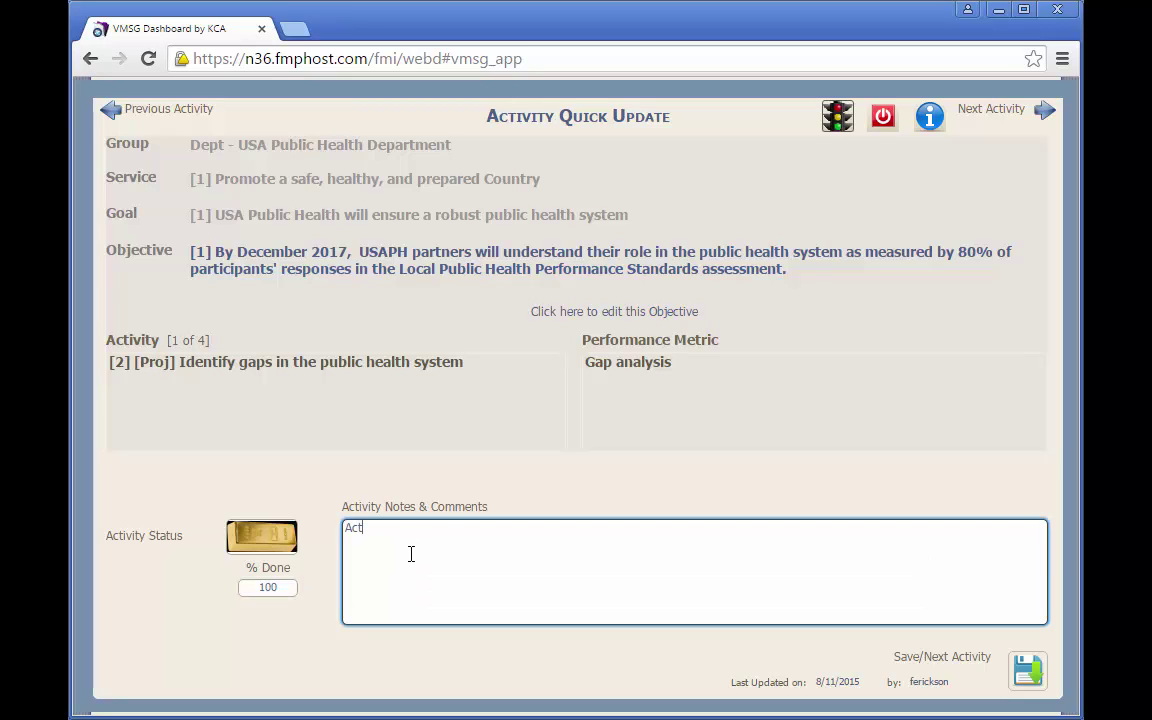
type(" complete")
type("d")
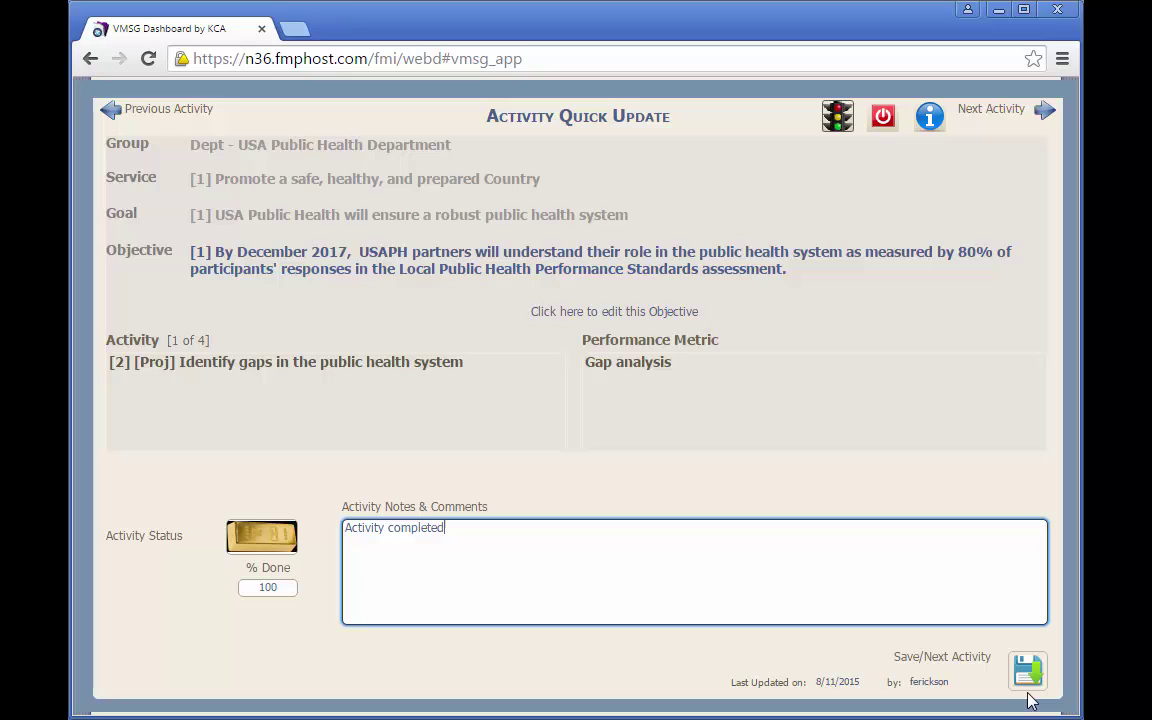
left_click(1022, 677)
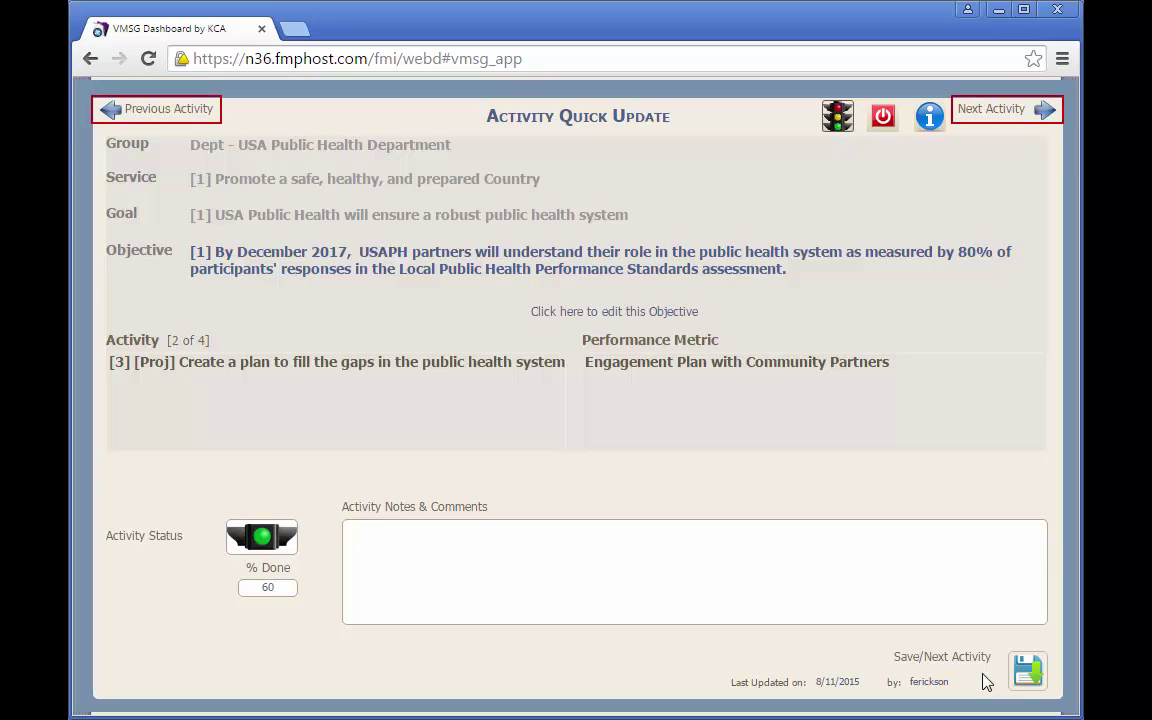
left_click(1045, 115)
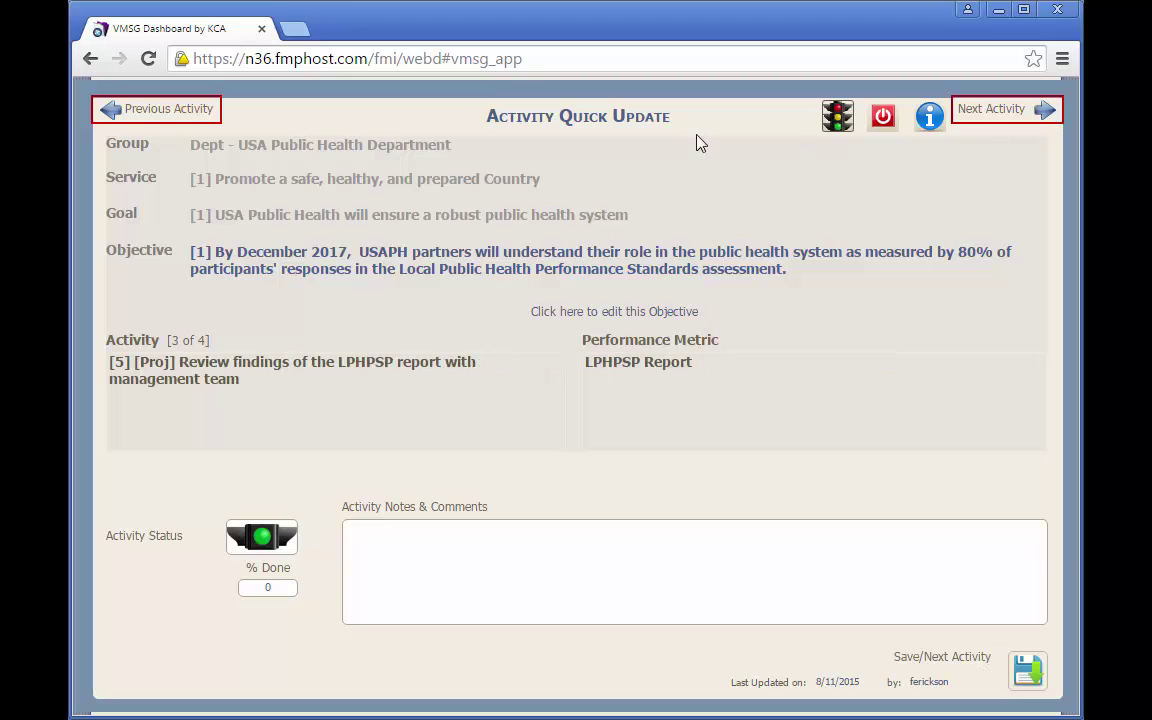
left_click(111, 111)
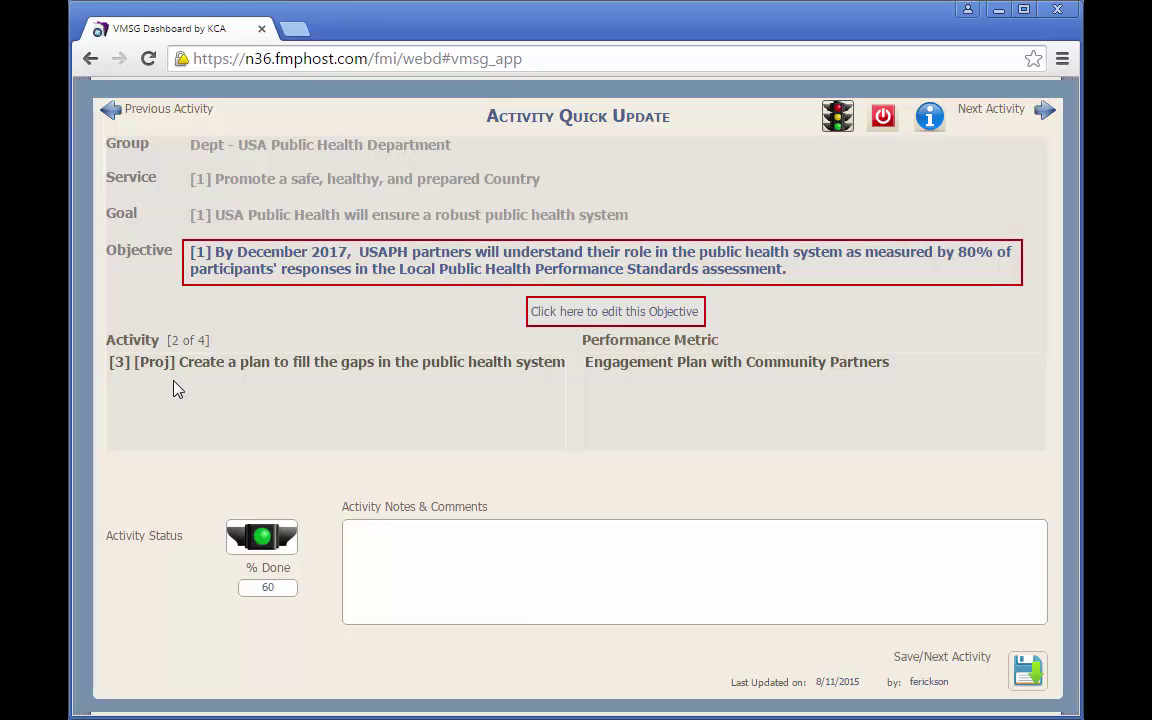
- Glance at the objective, then step through the remaining activities to the last one
left_click(524, 282)
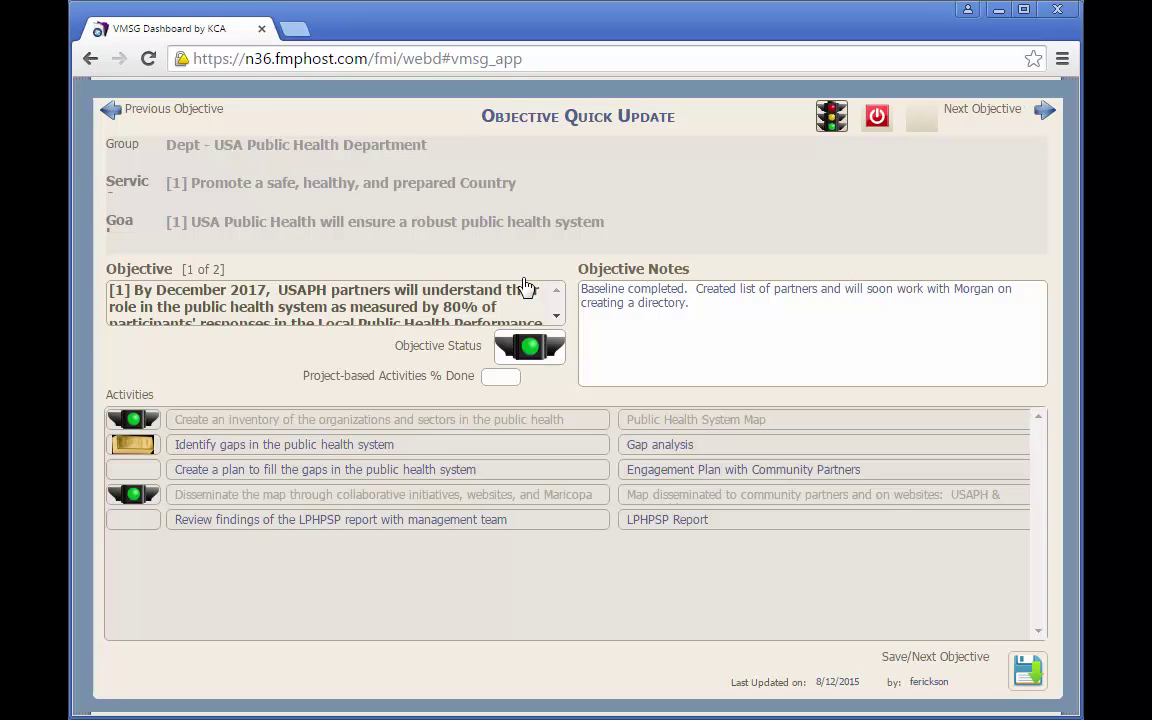
left_click(114, 112)
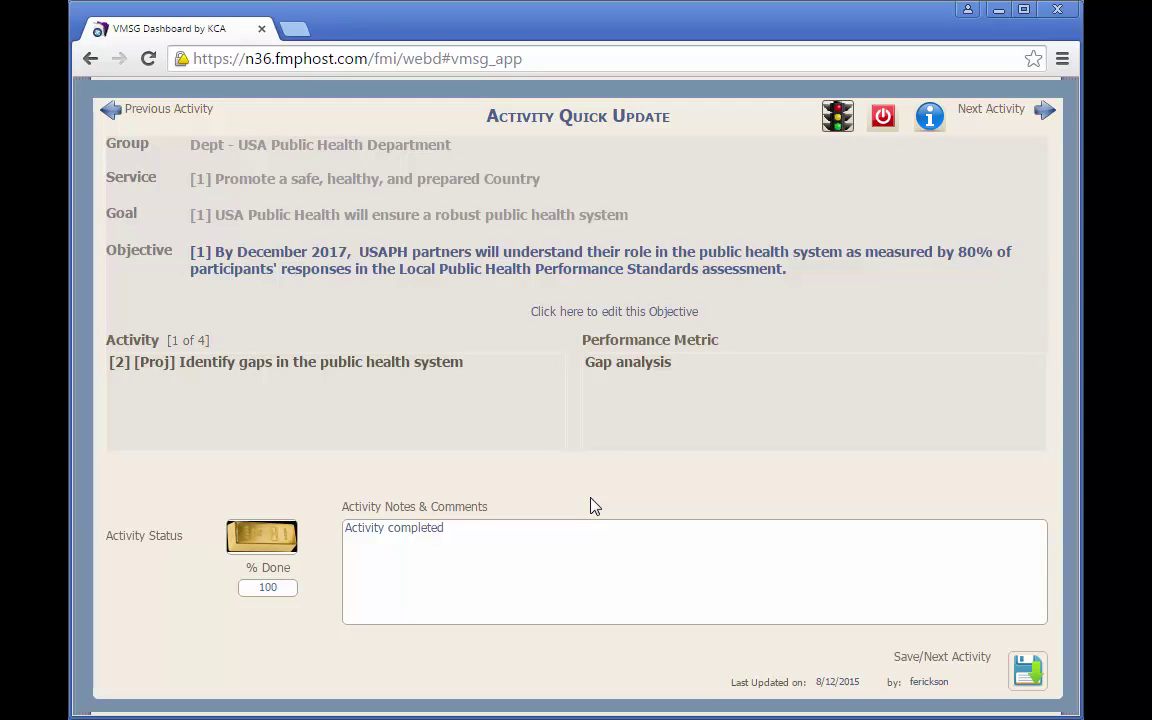
left_click(1030, 674)
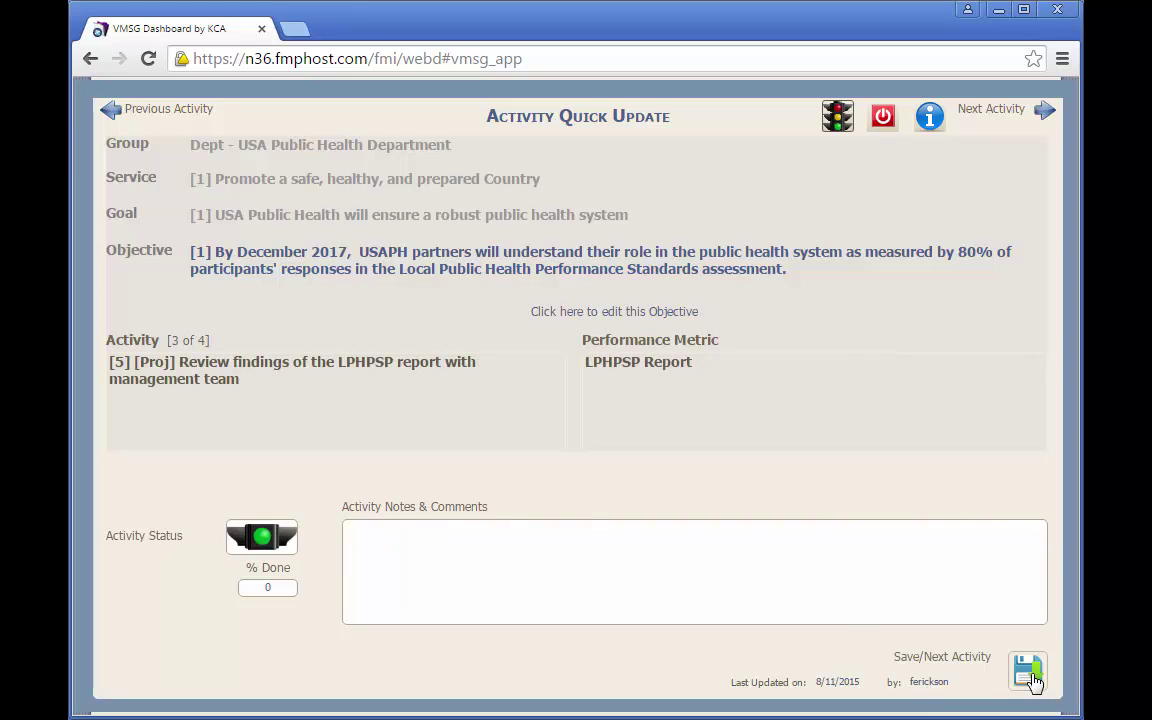
left_click(1030, 674)
left_click(1030, 674)
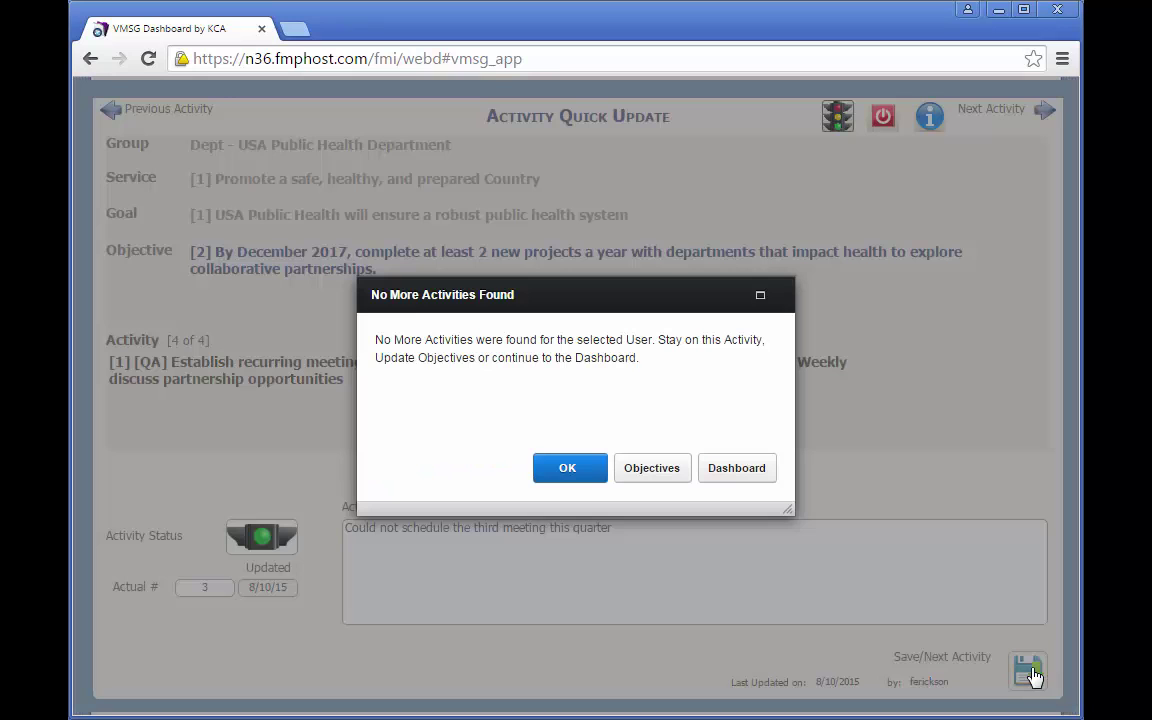
- Choose Objectives in the No More Activities Found dialog to reach objective 1 of 2
left_click(680, 477)
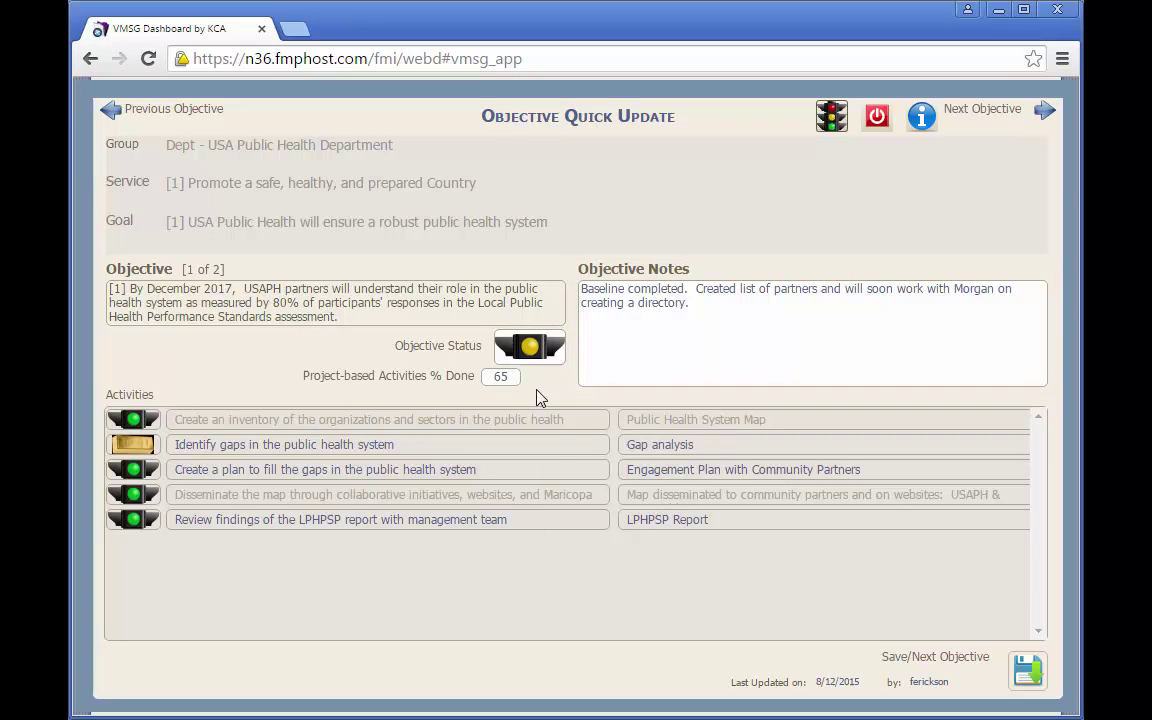
- Make objective 1 green at 80% done with note 'Set Status to Green', then save
left_click(528, 347)
left_click(504, 376)
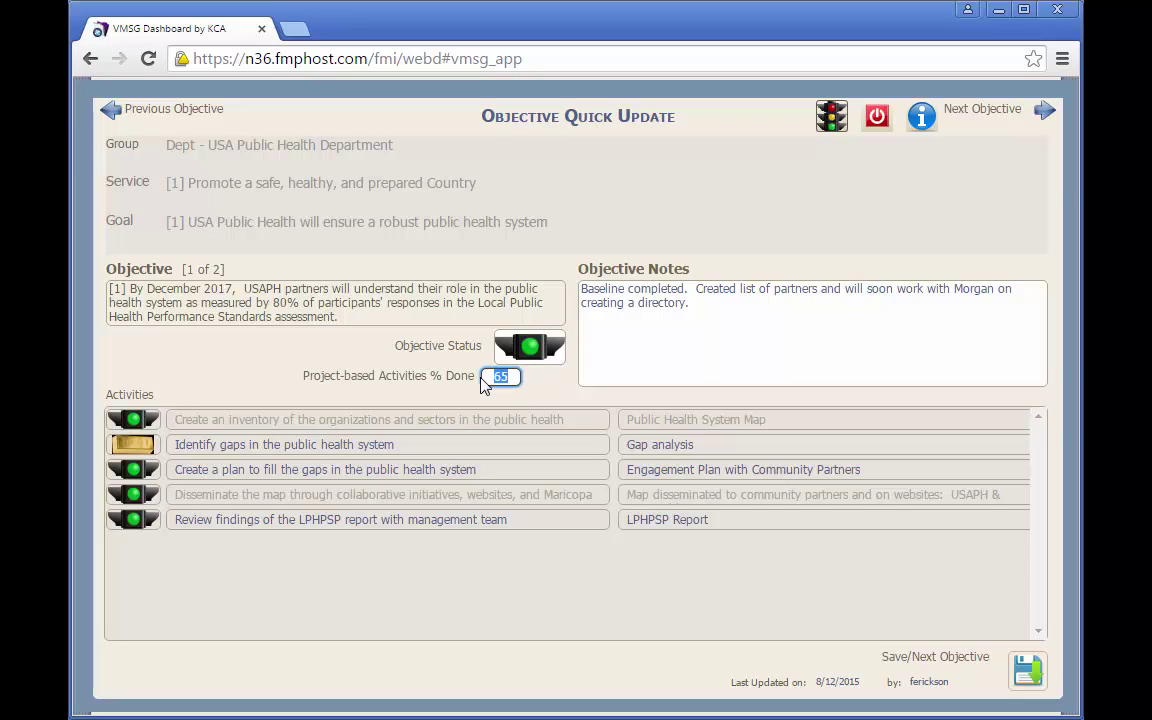
type("80")
left_click(604, 344)
key("Return")
type("Set Status to Green")
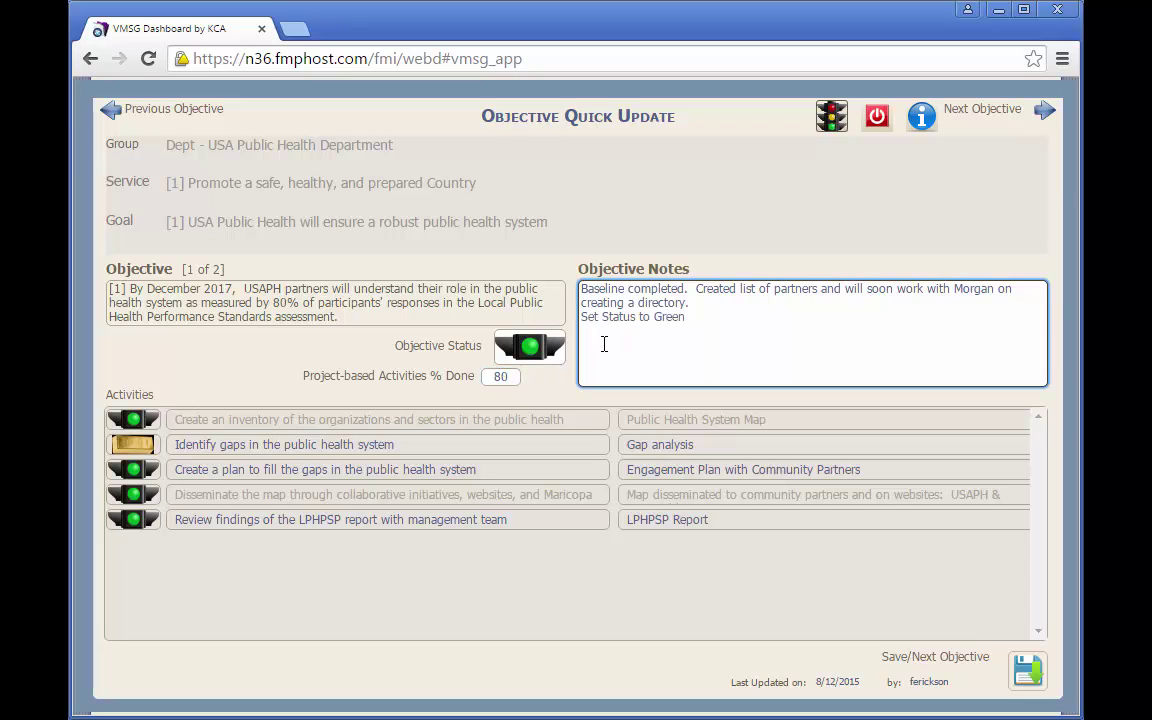
left_click(1028, 688)
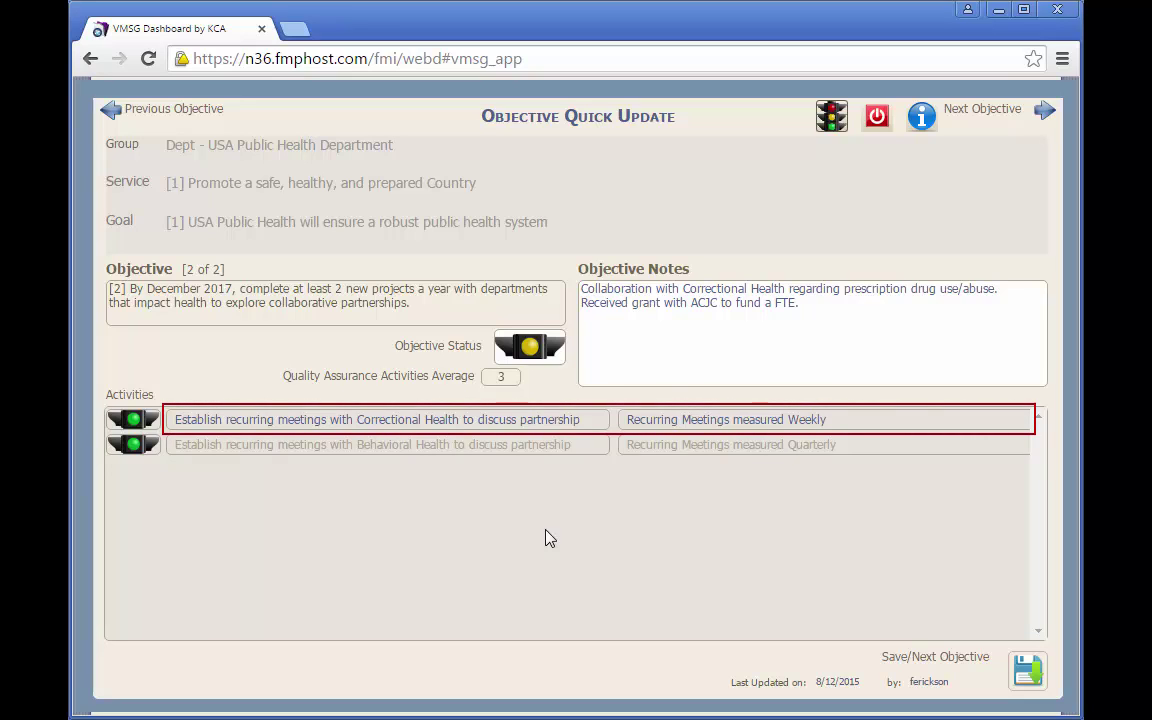
- View the Correctional Health meetings activity, then return to objective 2 of 2
left_click(549, 430)
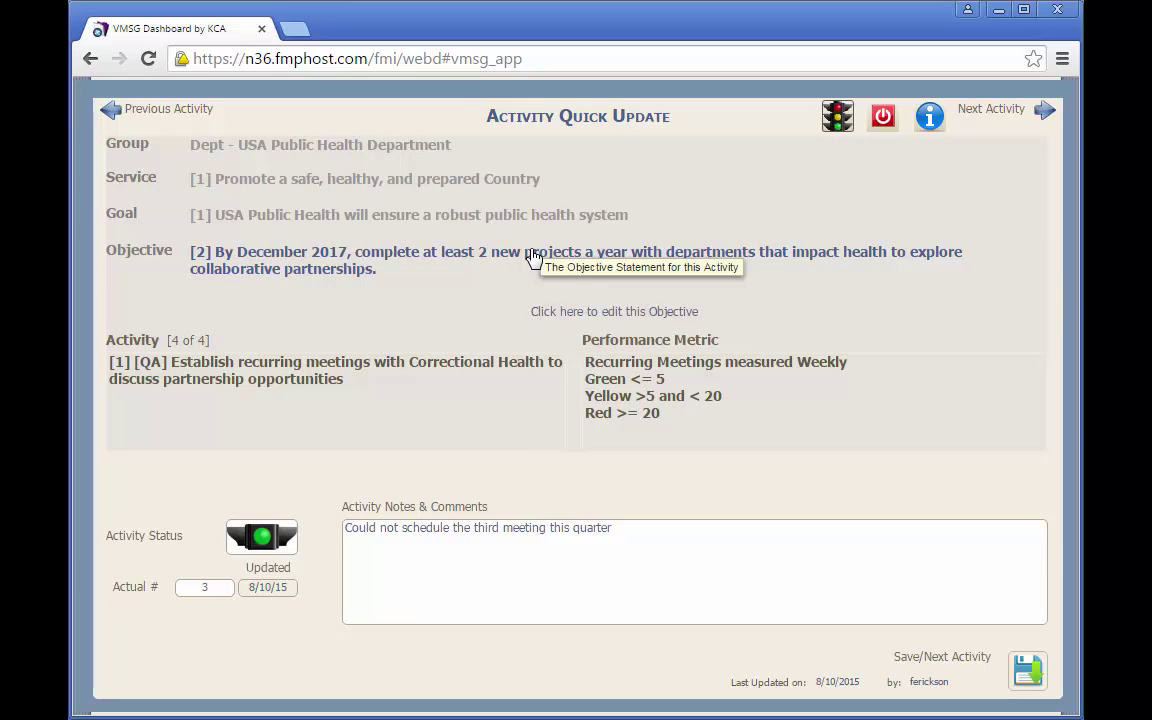
left_click(535, 257)
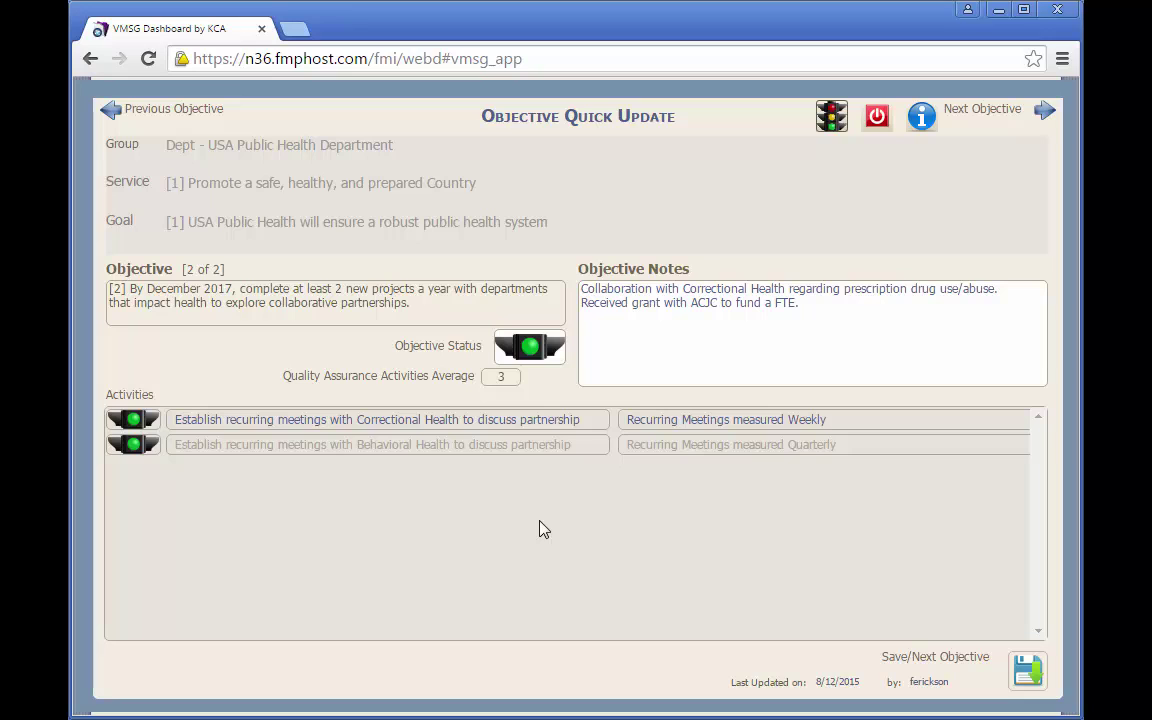
- Save the last objective and choose Dashboard to open the USAPH Dept Dashboard
left_click(1027, 672)
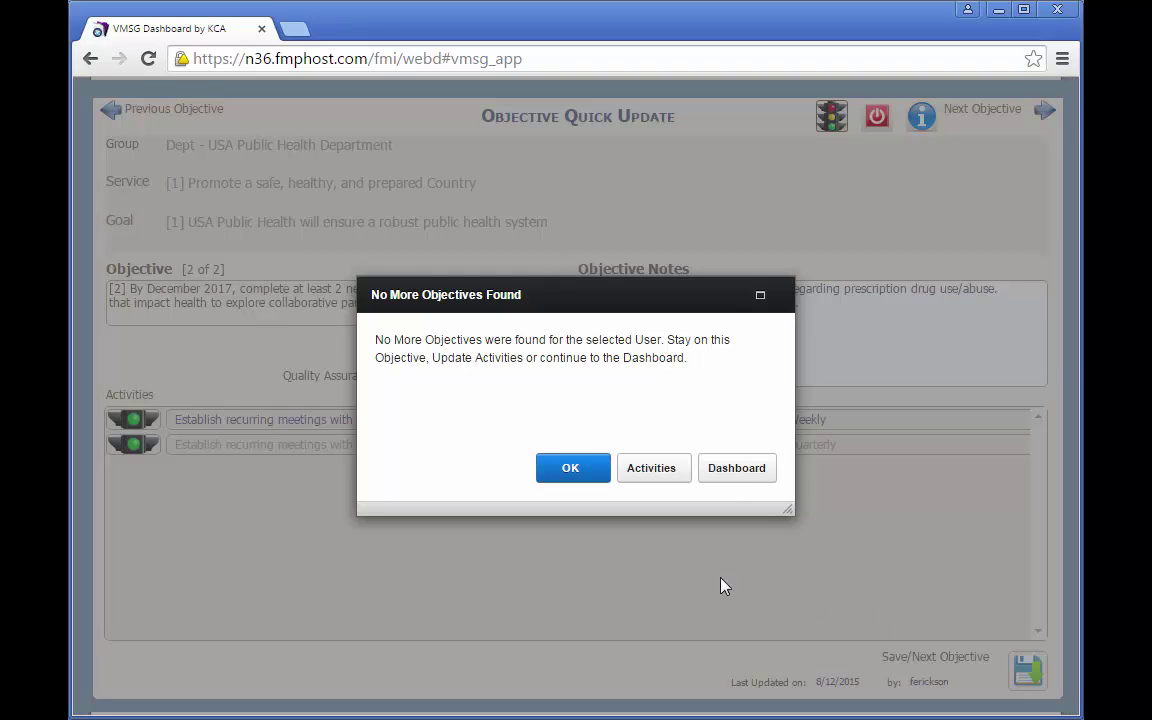
left_click(738, 470)
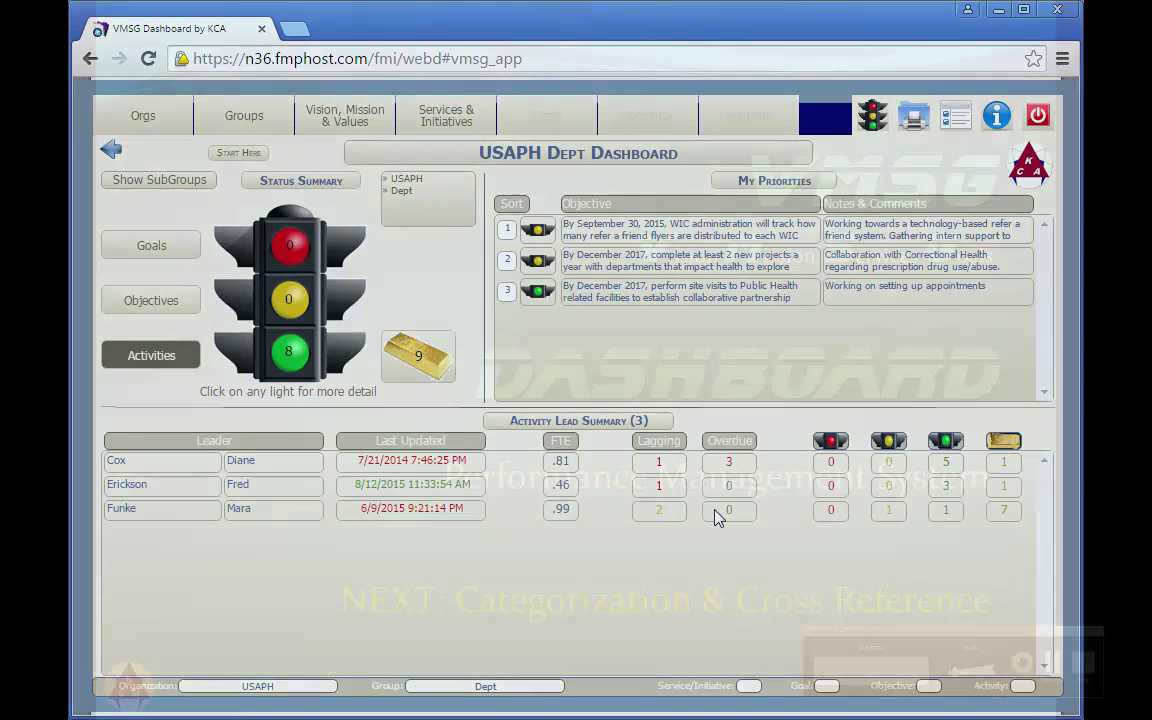